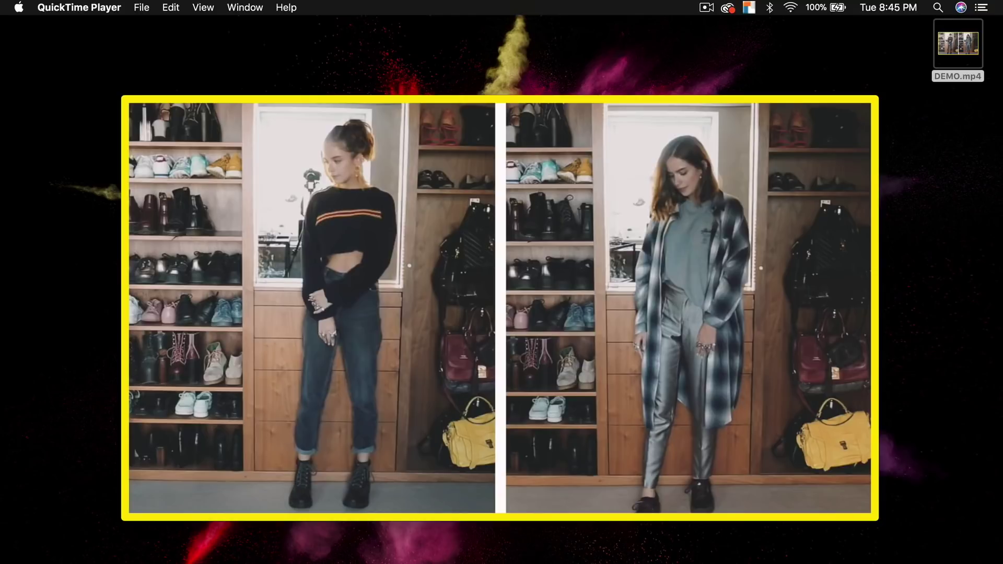
Preview DEMO.mp4, then put the 'WEEK IN OUTFITS' clip into the Effect project timeline and scrub it
mouse_move(718, 281)
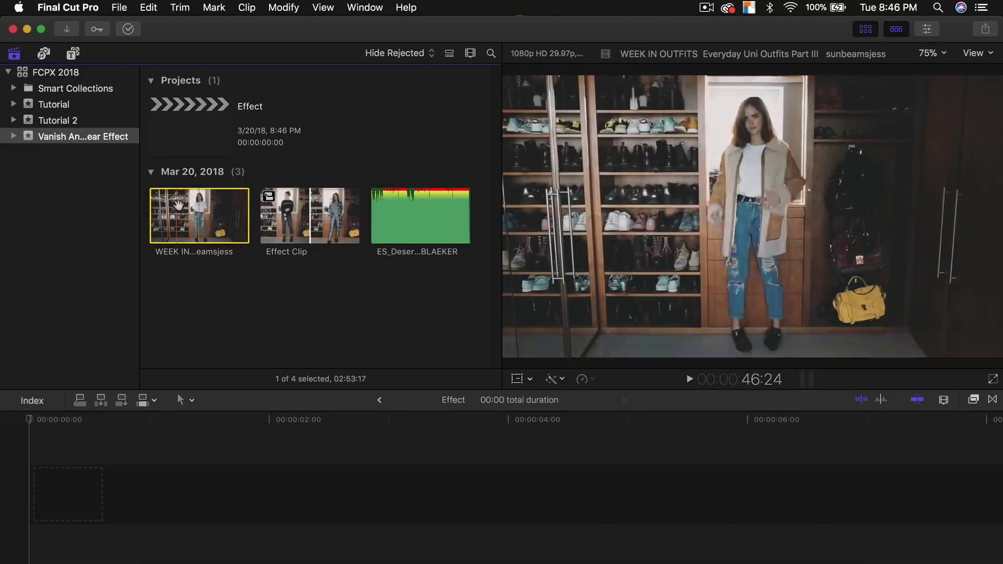
left_click_drag(198, 215, 165, 461)
key("shift+z")
left_click_drag(428, 421, 134, 430)
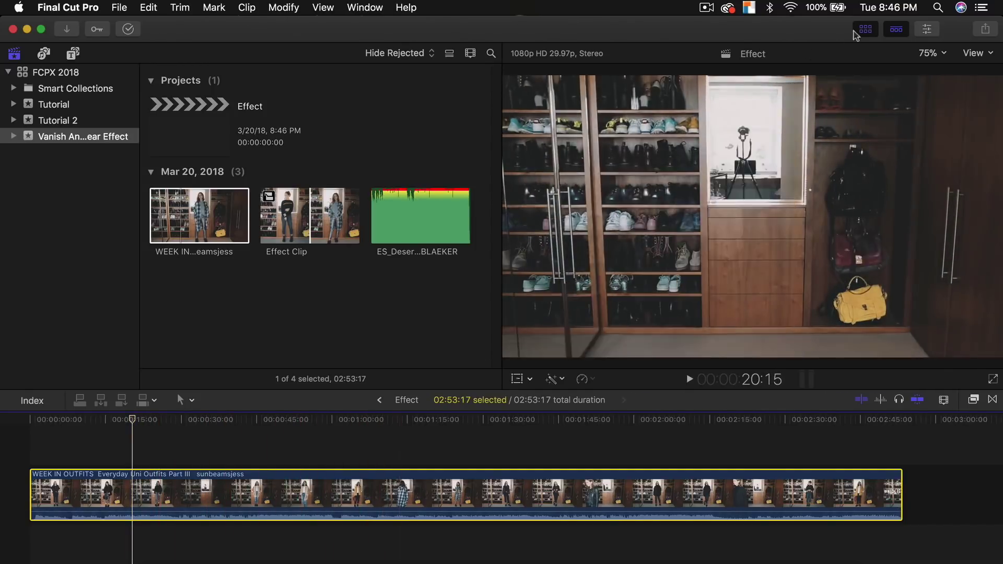
Split the clip where the intro ends and delete the intro section
left_click(866, 29)
left_click(183, 432)
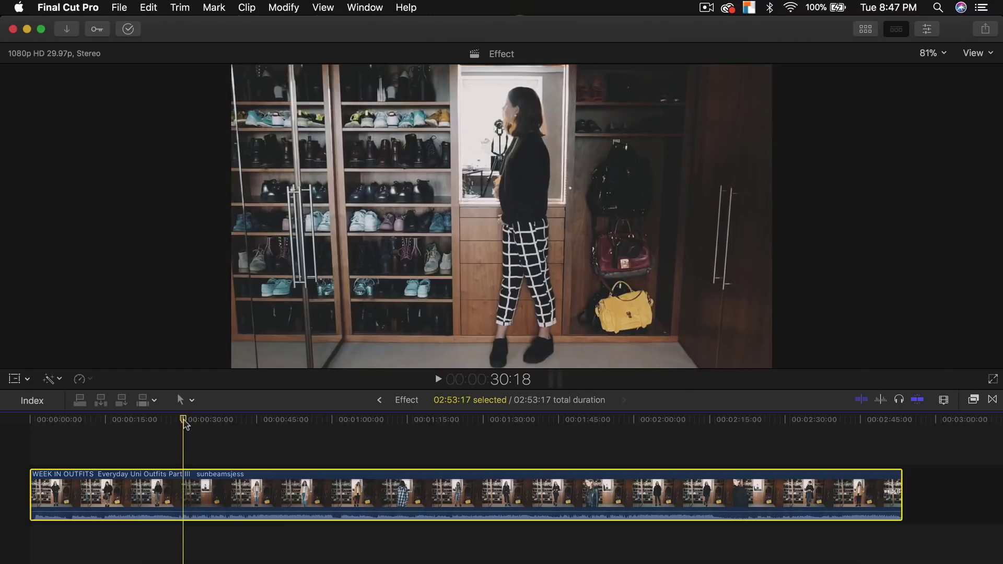
left_click_drag(184, 425, 295, 419)
left_click(236, 487)
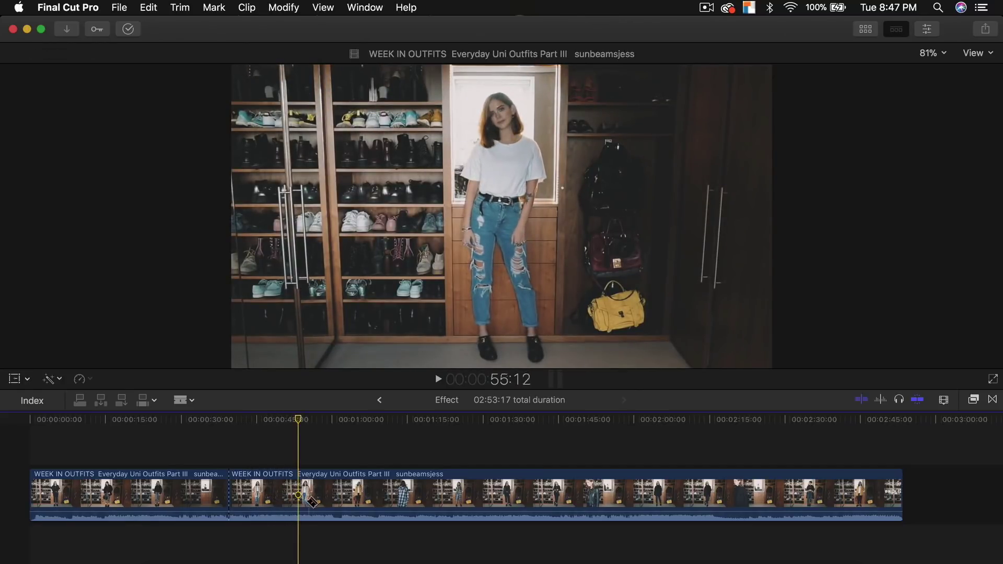
left_click(180, 489)
key("Delete")
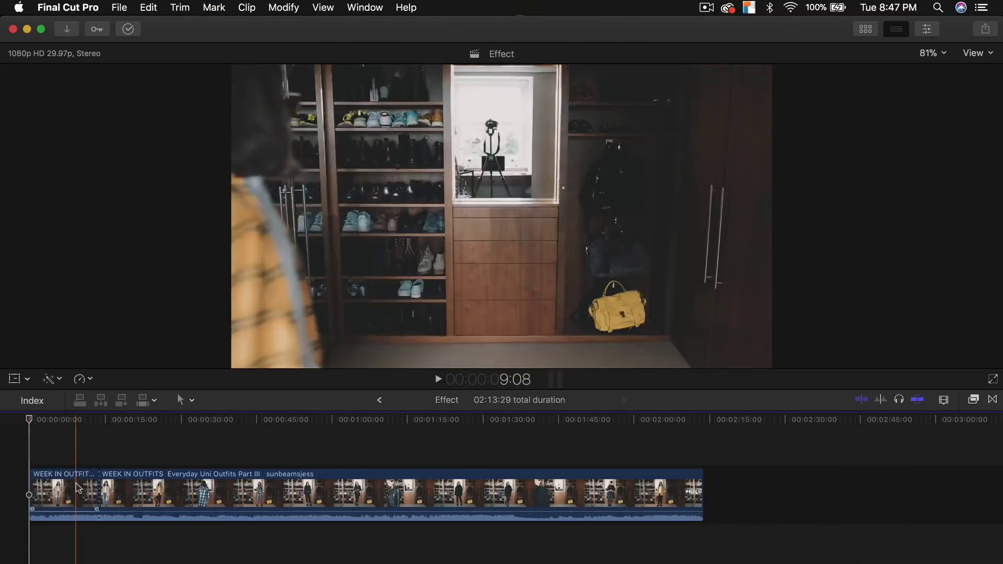
Blade the clip at the yellow-plaid outfit with Cmd+B and delete the short walk-in section
left_click(71, 494)
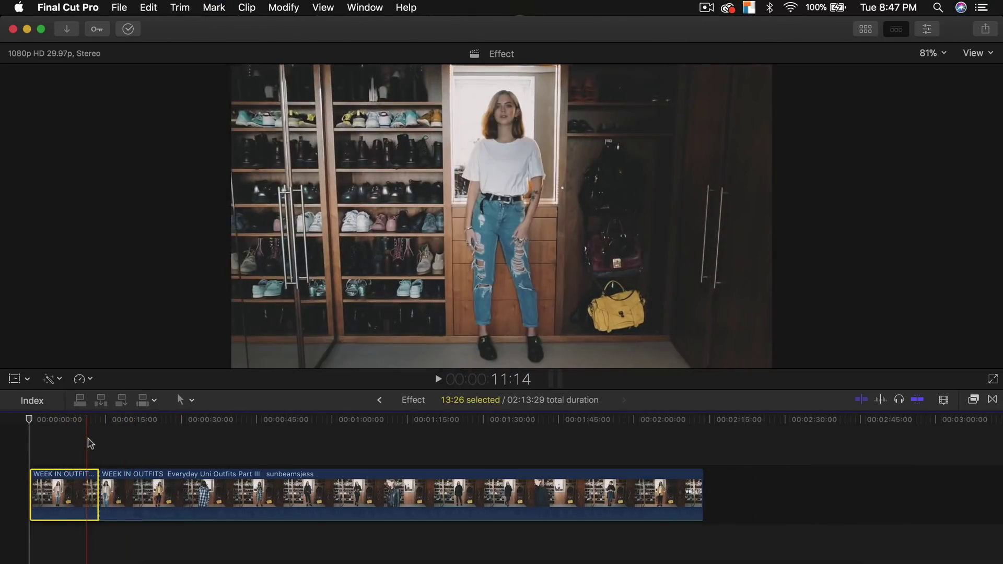
scroll(94, 444, "up", 3)
scroll(108, 421, "left", 2)
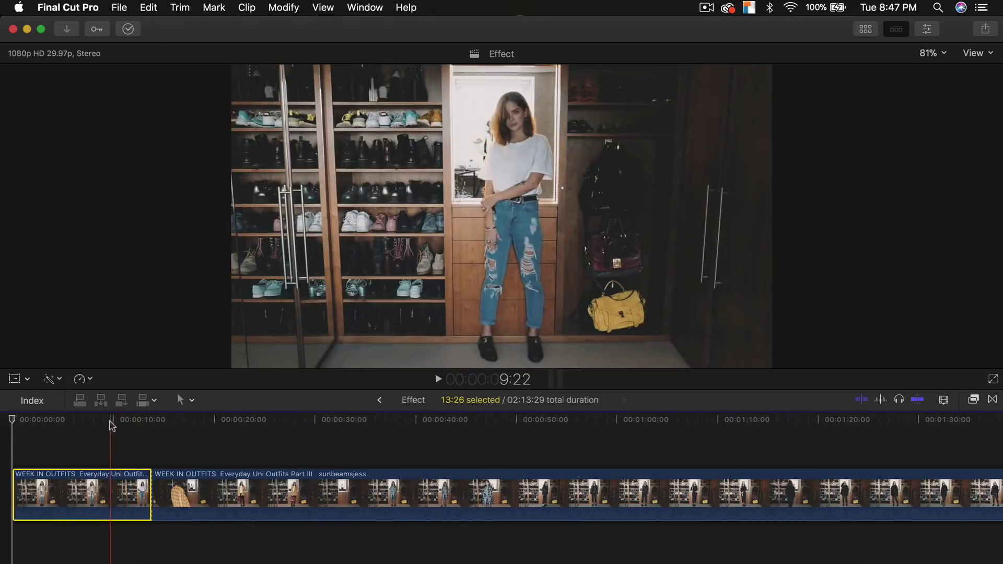
left_click_drag(112, 421, 220, 421)
key("super+b")
left_click(204, 490)
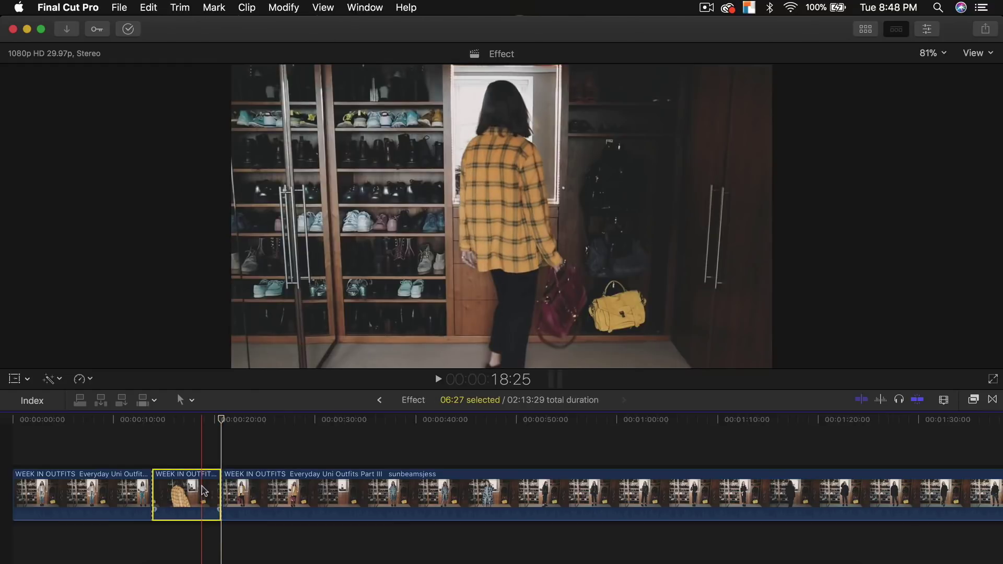
key("BackSpace")
Scrub through the shortened 8:04 outfit footage to review it
left_click(160, 421)
left_click_drag(161, 421, 236, 430)
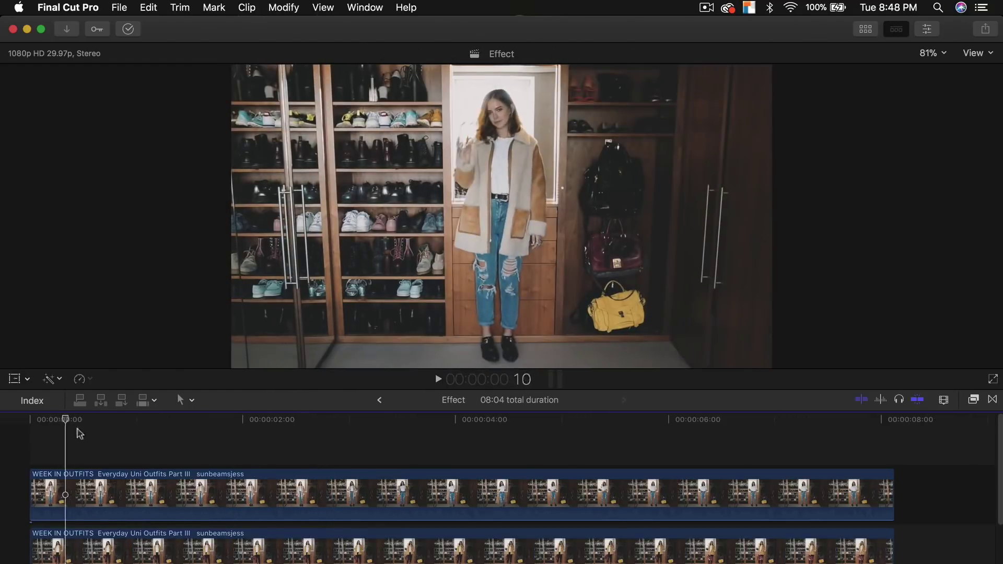
left_click_drag(80, 434, 219, 434)
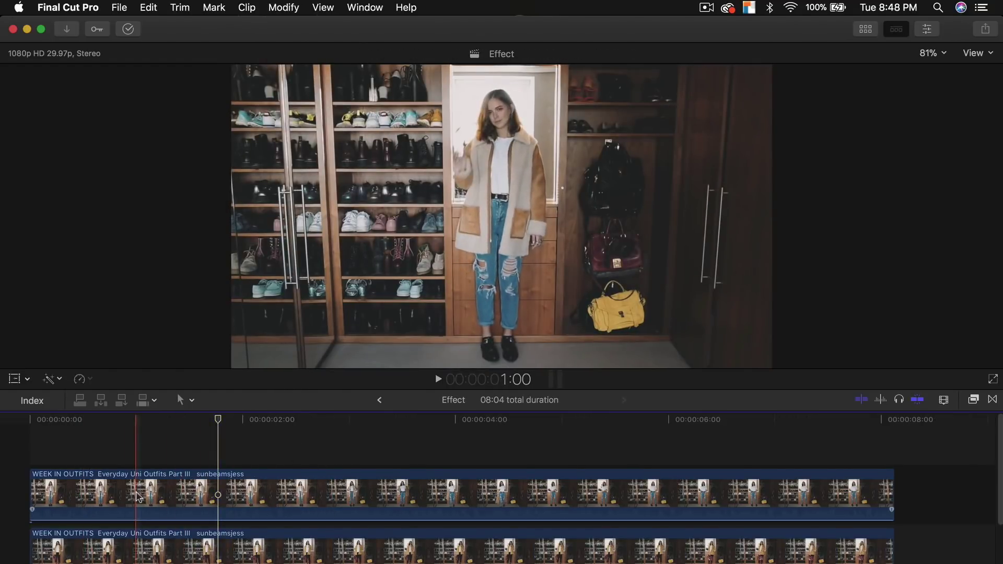
Select the upper clip copy at 1:09 and try shifting it left on-screen, then undo
scroll(137, 496, "down", 2)
left_click(774, 535)
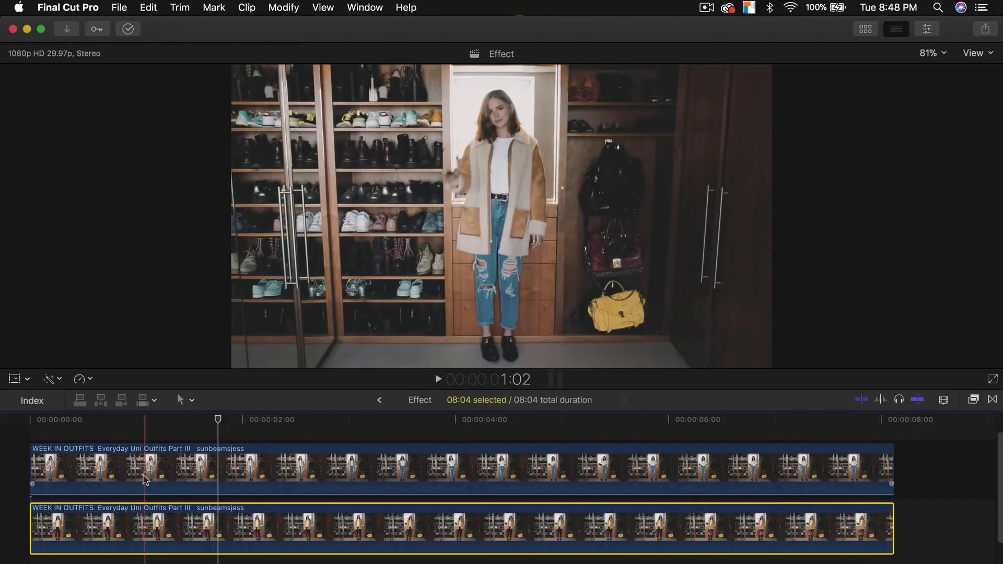
left_click(177, 454)
left_click(171, 436)
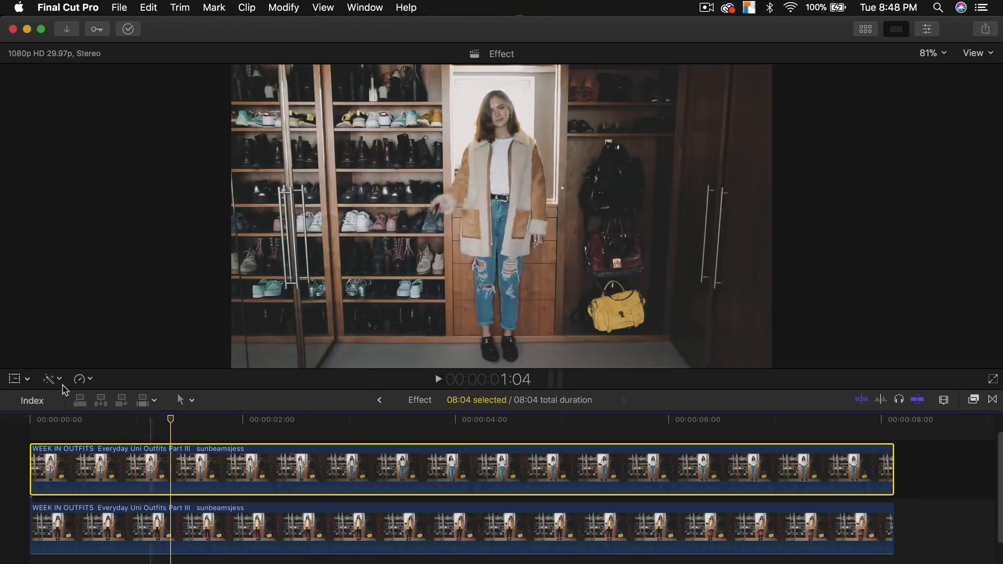
left_click(13, 379)
left_click(27, 380)
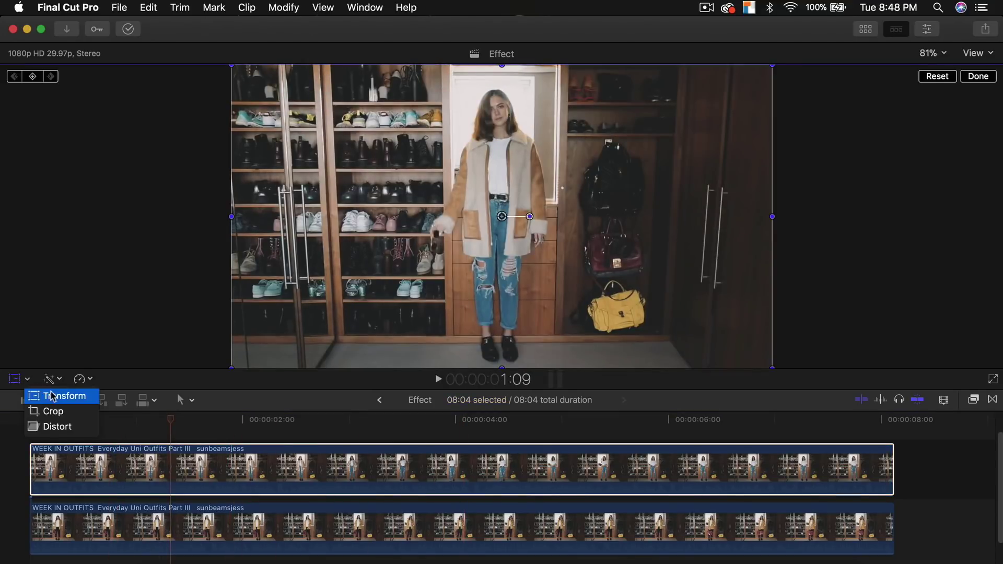
left_click(40, 397)
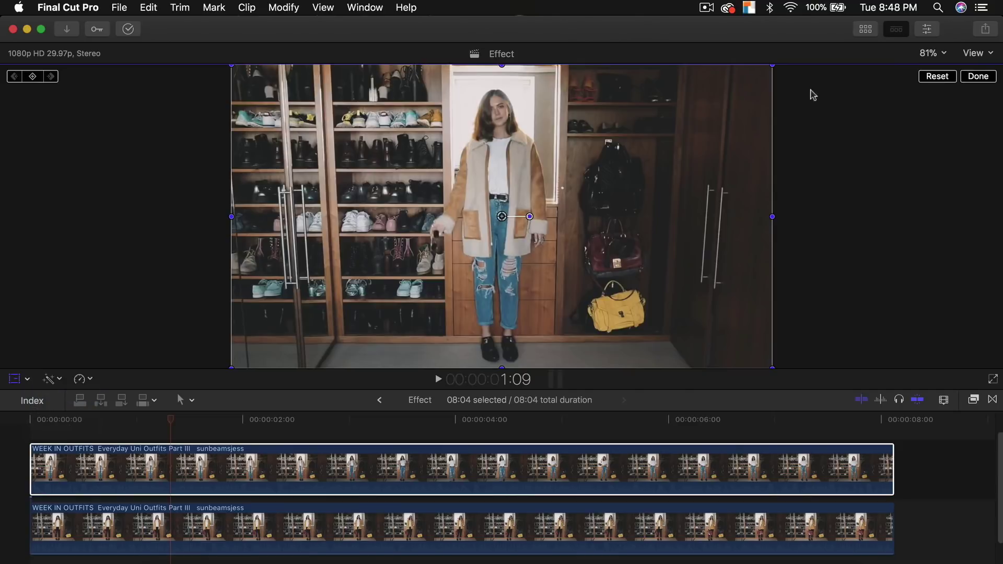
left_click_drag(572, 196, 517, 193)
key("super+z")
left_click(977, 77)
In the Video Inspector, set the upper clip's Position X to -362.4 px
left_click(927, 30)
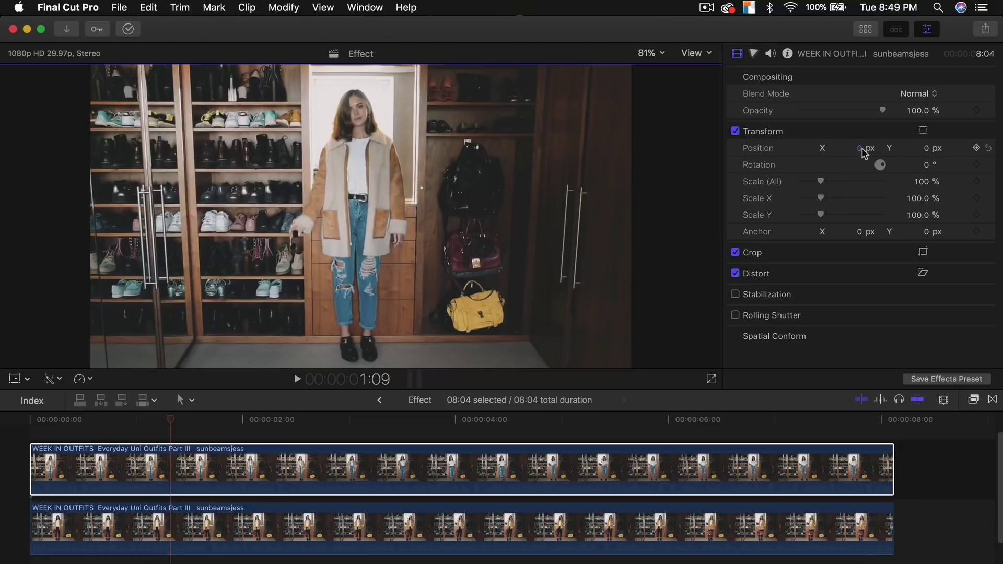
left_click_drag(860, 149, 685, 149)
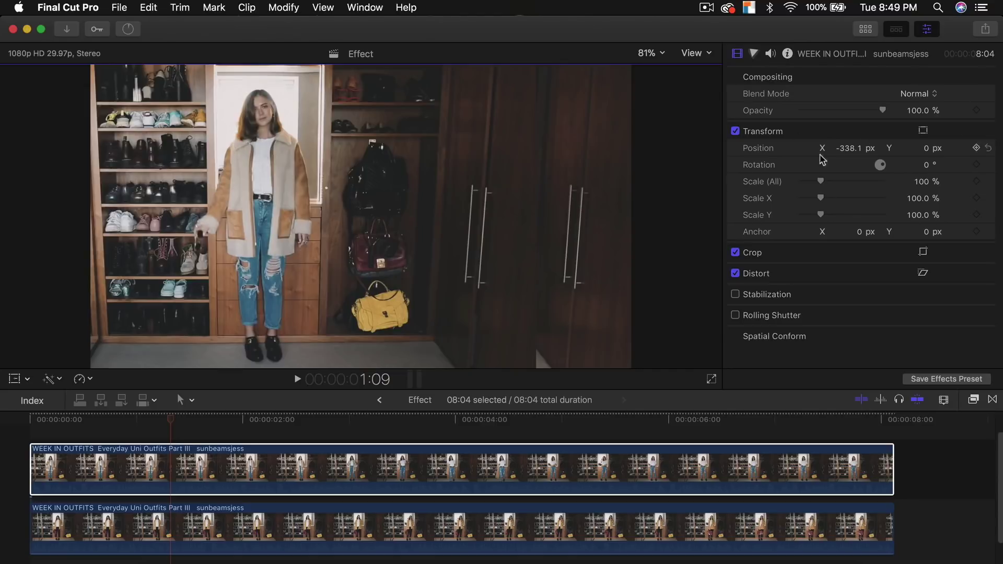
left_click_drag(854, 155, 841, 155)
Crop the right part off the upper clip
left_click(21, 378)
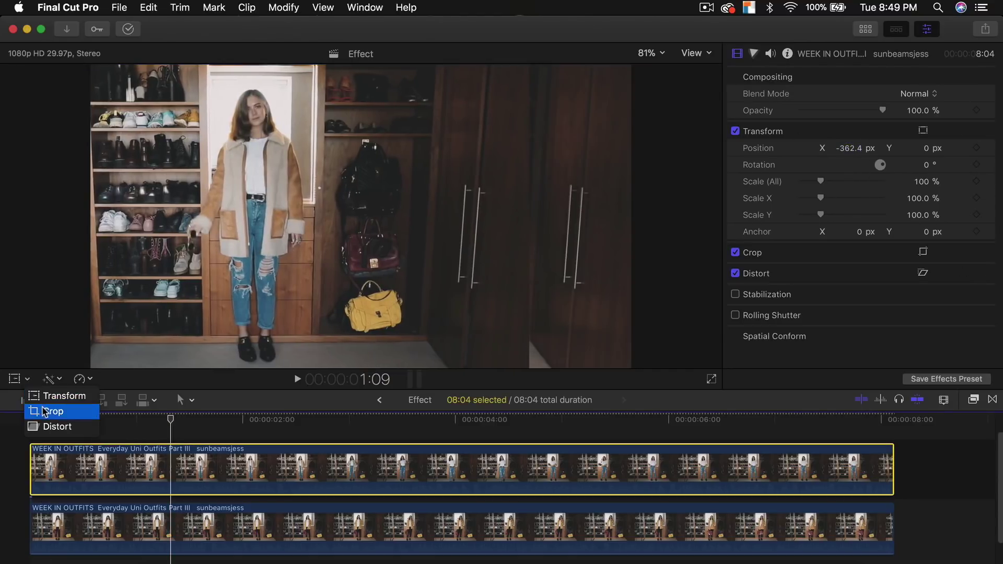
left_click(34, 411)
left_click_drag(530, 224, 489, 225)
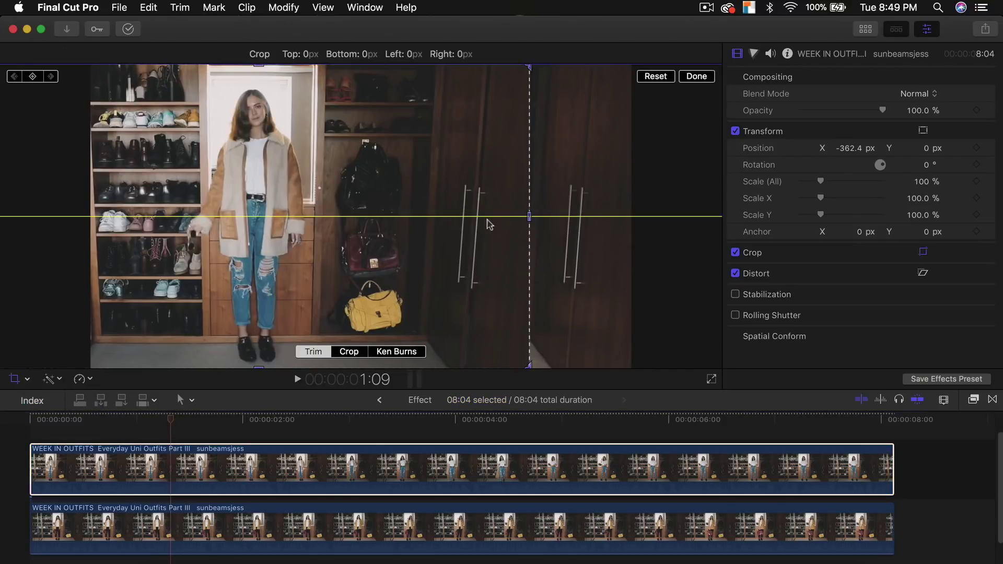
left_click_drag(428, 228, 361, 220)
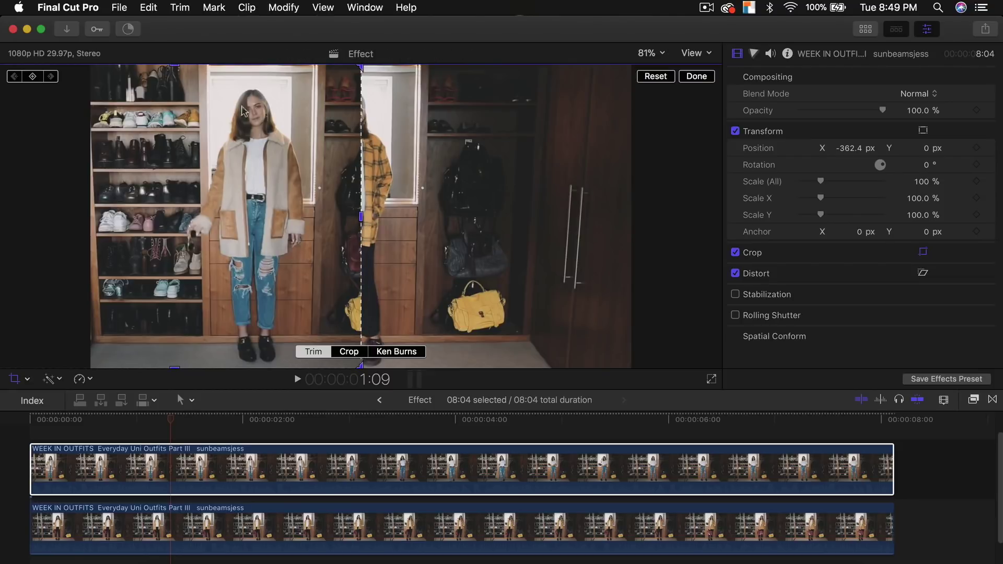
Slide the cropped upper clip further left to Position X -471.6 px
left_click(24, 381)
left_click(43, 394)
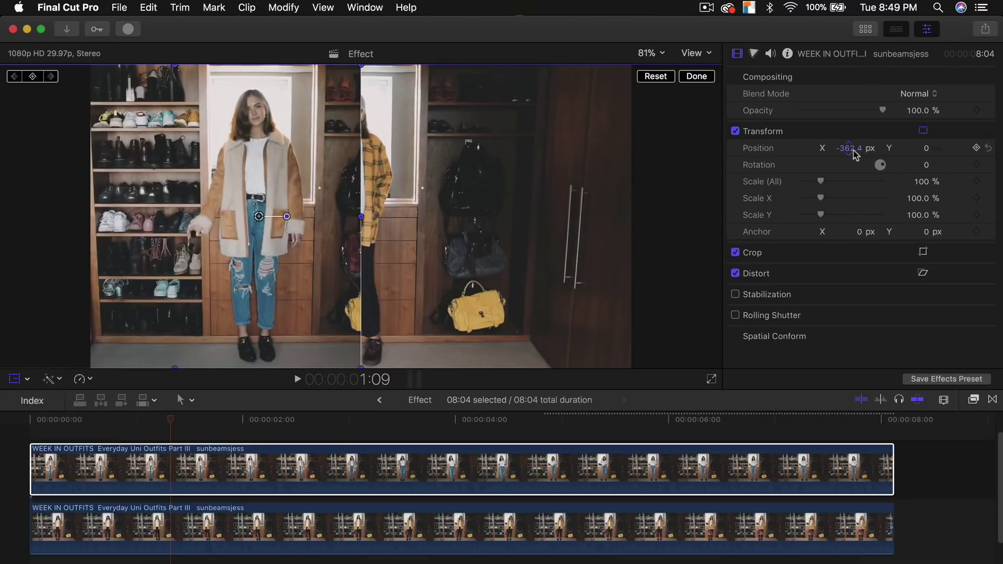
left_click_drag(855, 156, 798, 156)
Readjust the crop to 536 px from the right so the two halves meet mid-frame
left_click(24, 380)
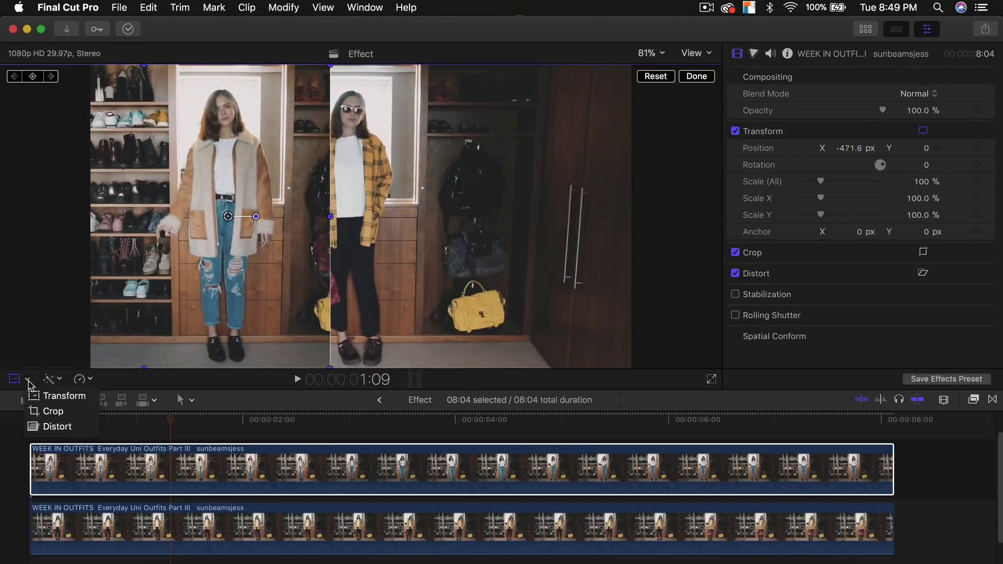
left_click(43, 409)
left_click_drag(330, 218, 360, 217)
left_click(699, 76)
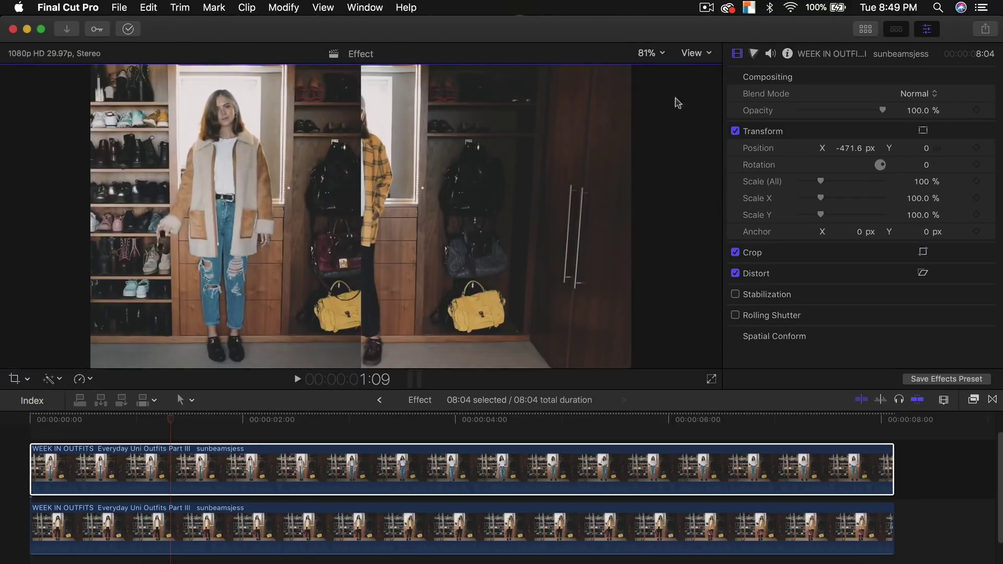
left_click(380, 525)
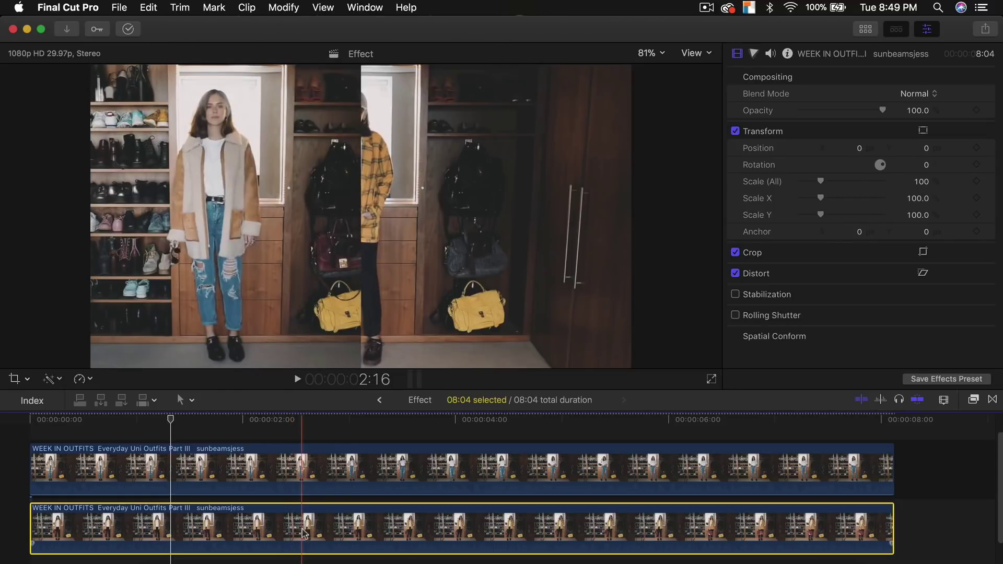
Move the lower clip right to Position X 502.7 px so it fills the right half
left_click(25, 380)
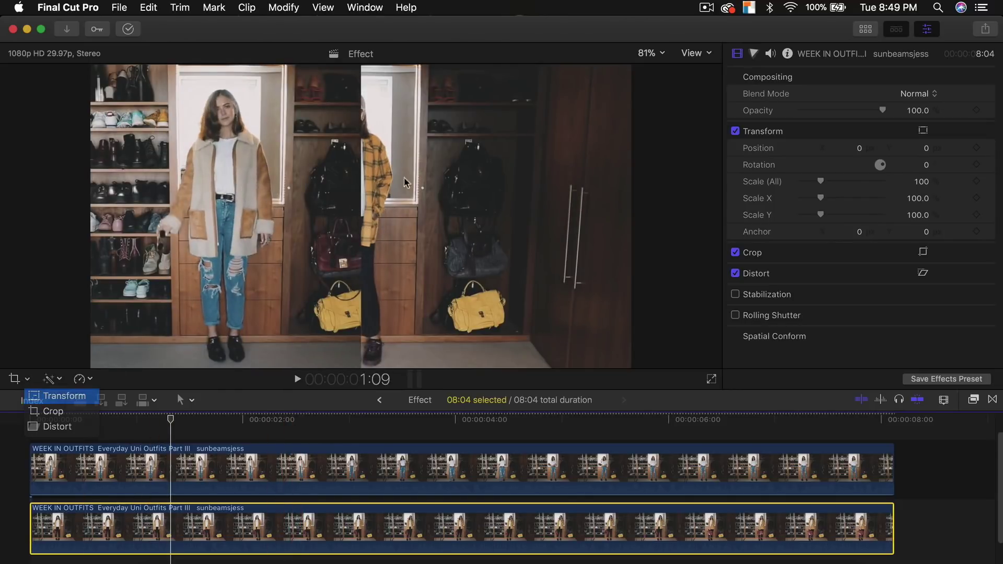
left_click(57, 395)
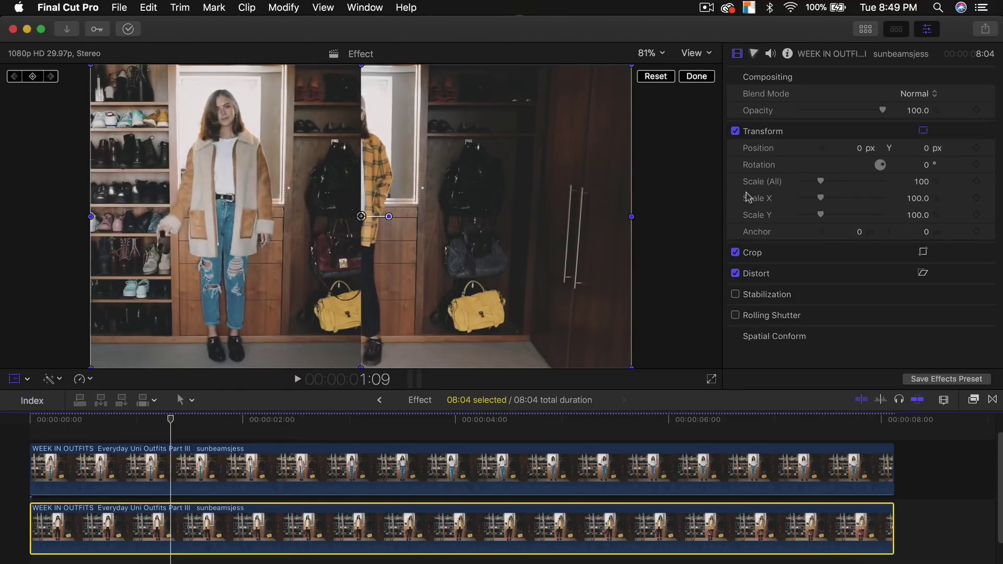
mouse_move(857, 151)
left_mouse_down()
mouse_move(912, 151)
mouse_move(853, 156)
mouse_move(854, 166)
left_mouse_up()
left_click(525, 101)
Play back the split-screen result from near the start
left_click(24, 433)
key("space")
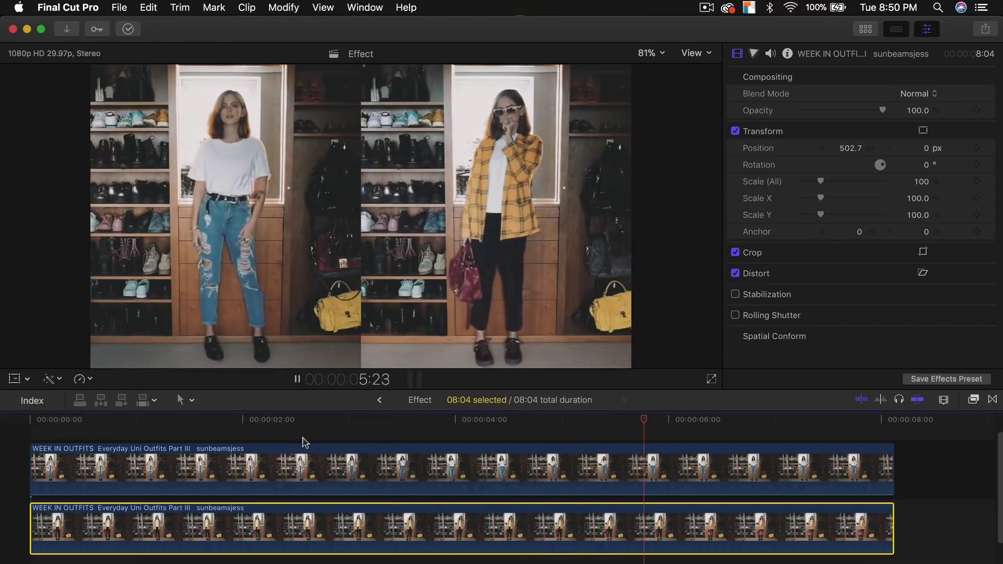
key("space")
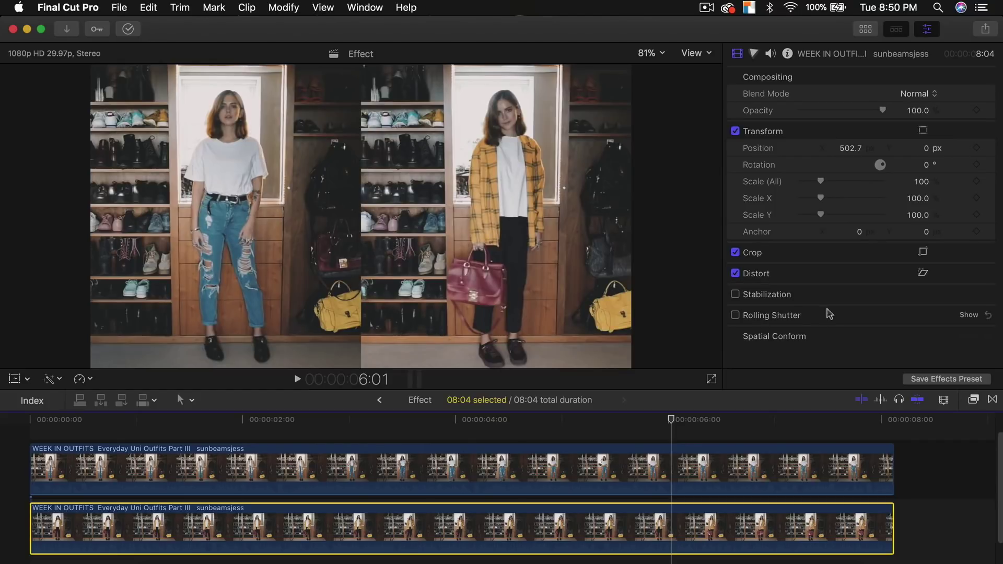
Place the Custom generator from Titles and Generators above the two outfit clips
left_click(866, 28)
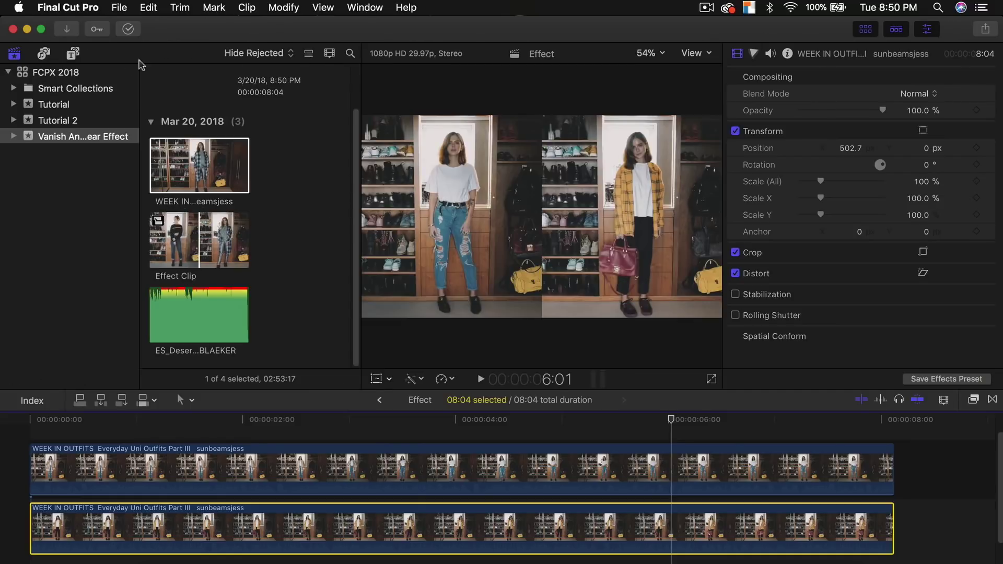
left_click(73, 54)
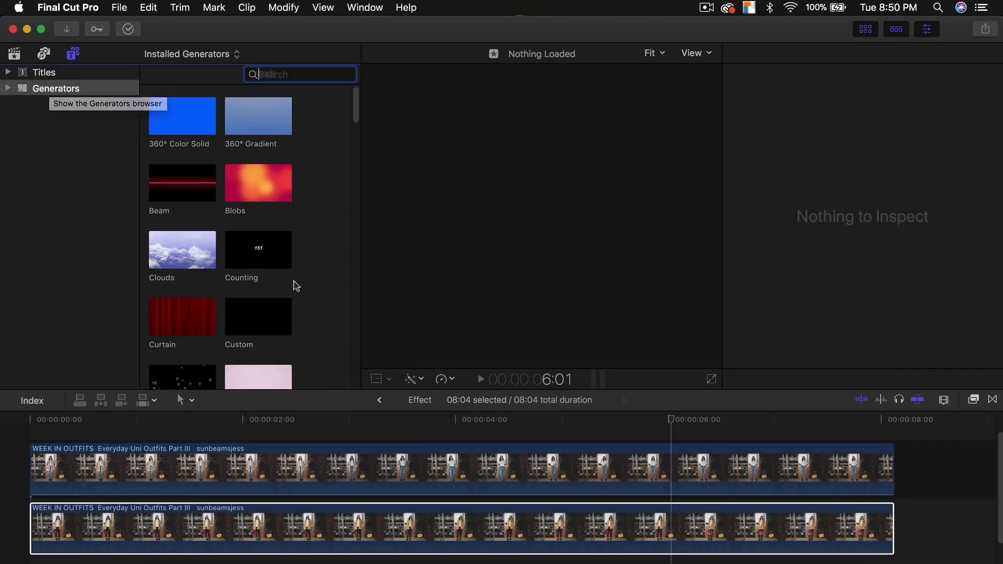
left_click_drag(253, 336, 16, 431)
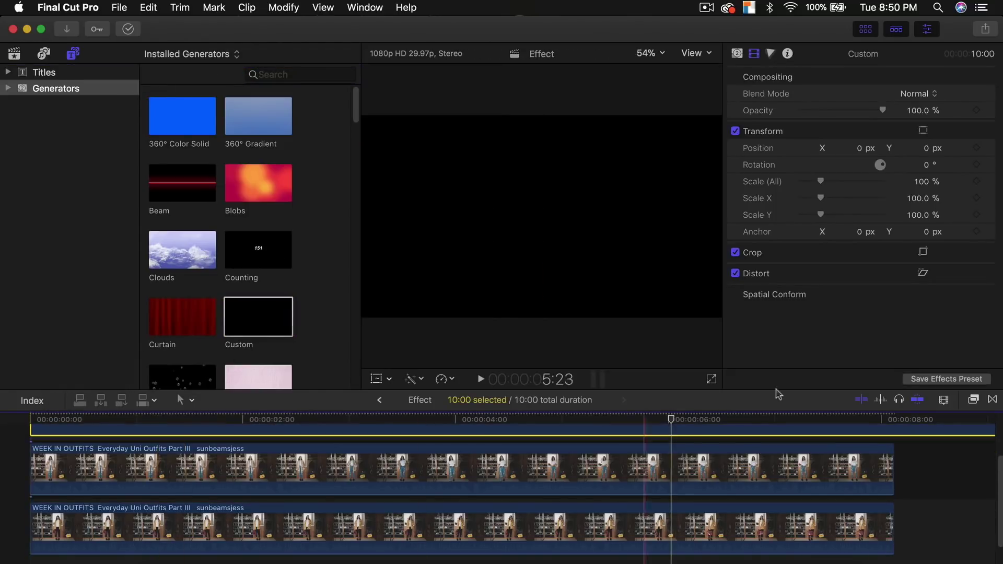
Blade the generator where the outfit clips end and delete the leftover piece
left_click(866, 29)
scroll(891, 464, "up", 3)
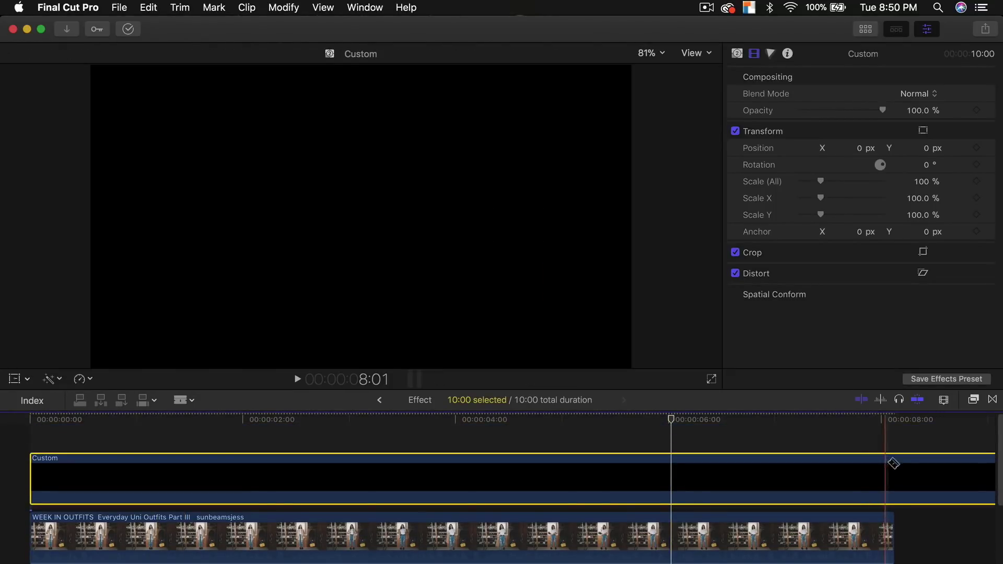
left_click_drag(892, 463, 900, 476)
left_click(914, 466)
key("Delete")
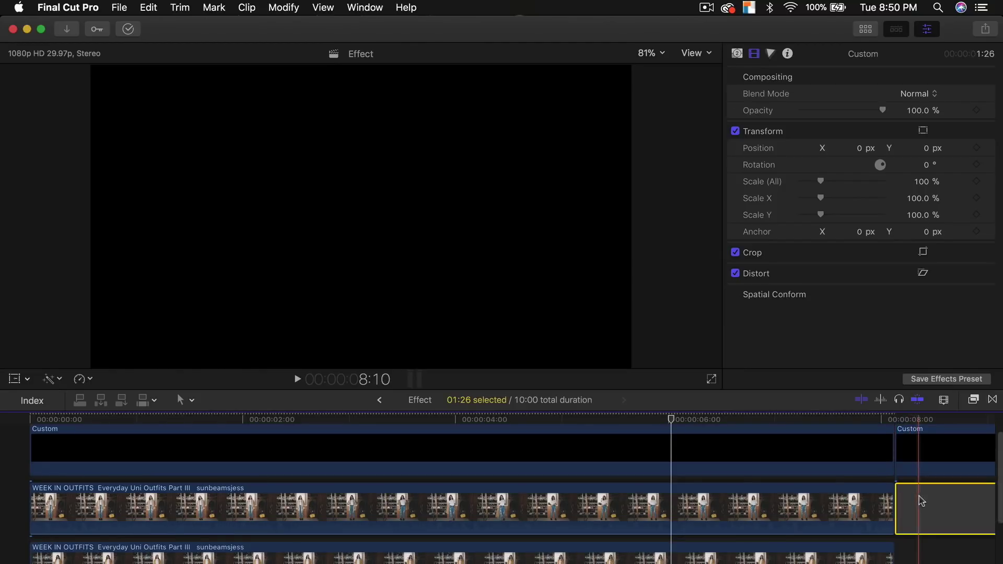
Squeeze the Custom generator's Scale X into a thin vertical strip between the outfits
left_click(307, 450)
left_click(14, 378)
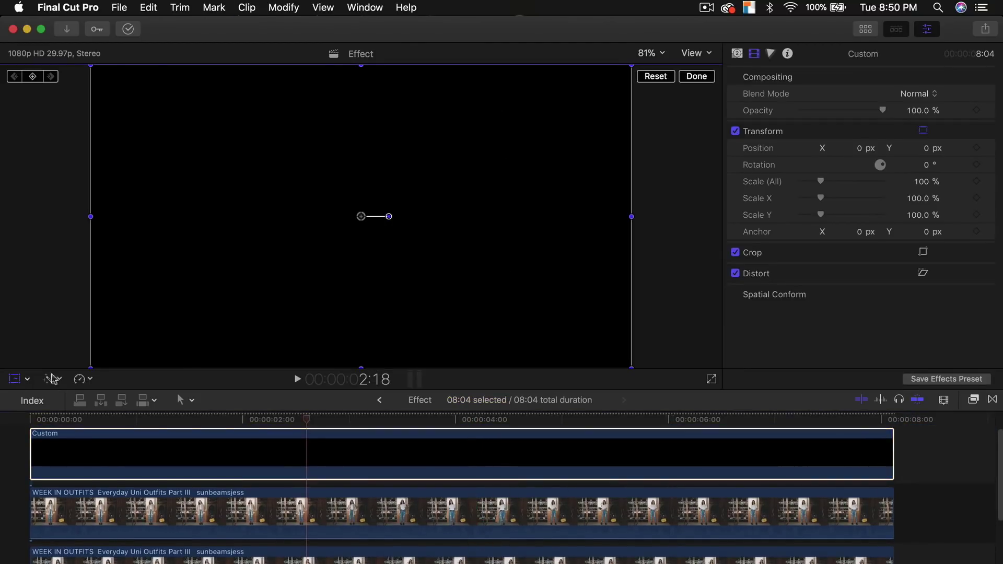
left_click_drag(631, 219, 362, 216)
left_click(660, 55)
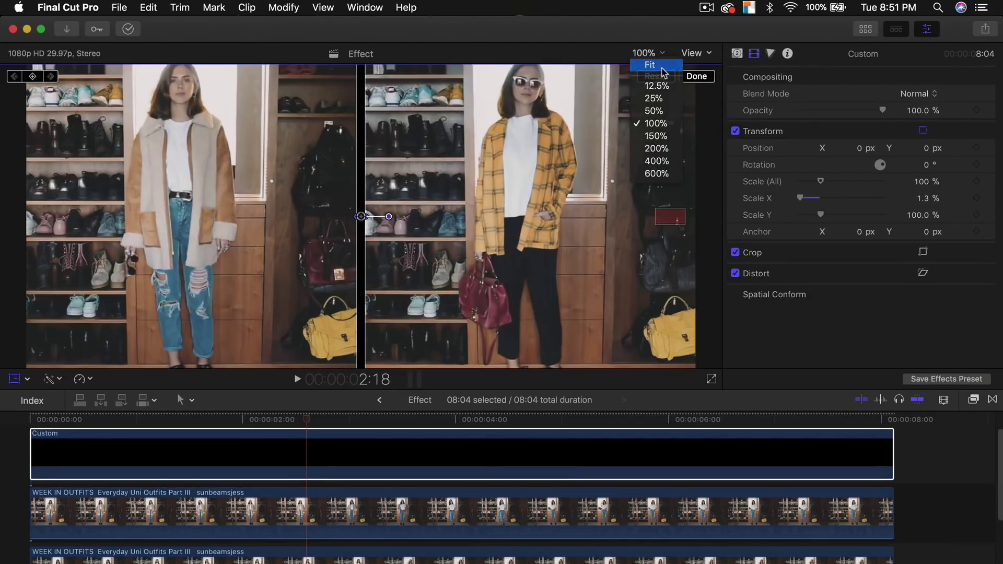
left_click(651, 63)
Set the generator's colour to white for the divider line
left_click(736, 53)
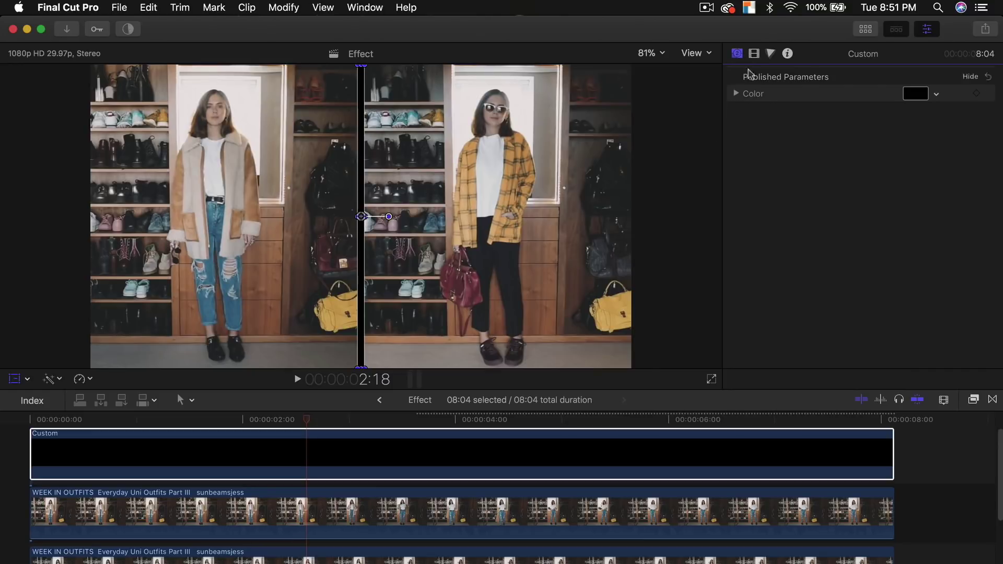
left_click(939, 97)
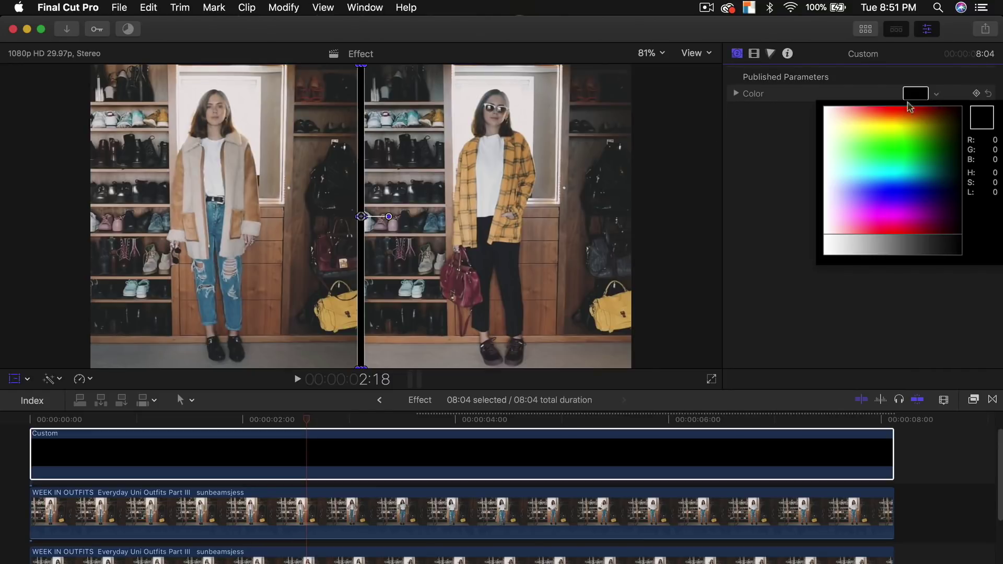
left_click(836, 245)
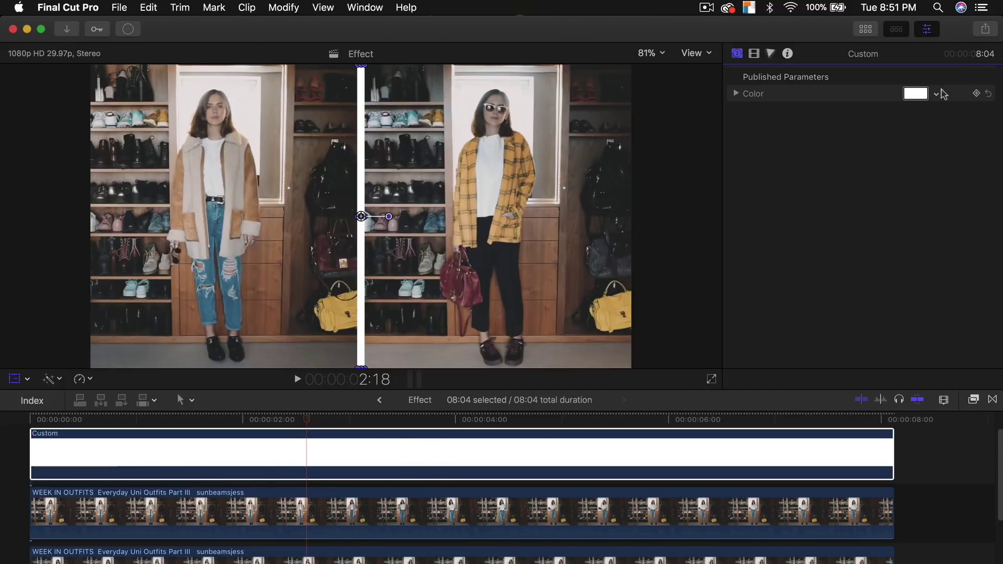
left_click(936, 94)
left_click_drag(912, 125, 824, 259)
Combine the divider and both outfit clips into compound clip Effect Clip 1
left_click_drag(606, 390, 606, 392)
right_click(473, 493)
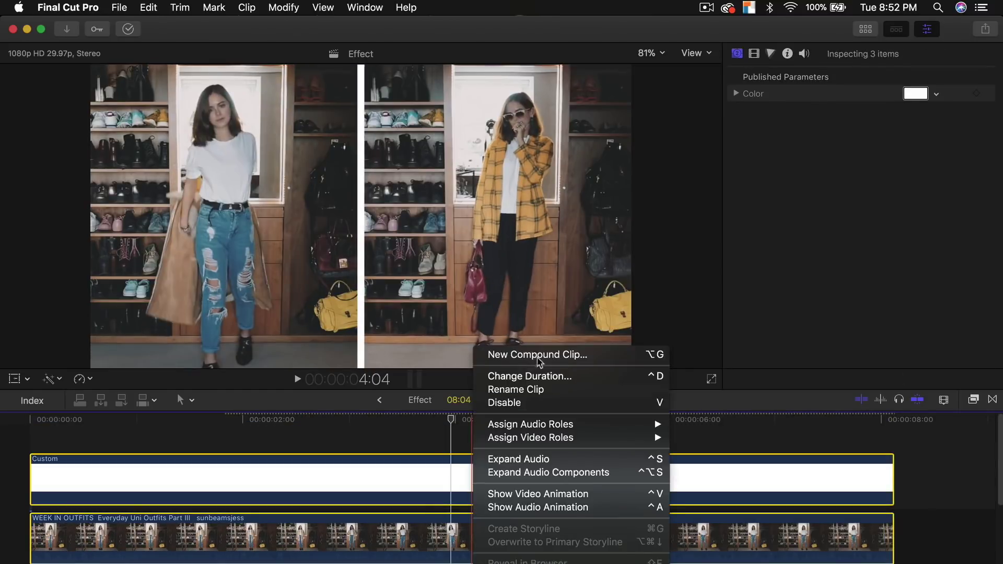
left_click(540, 352)
key("Return")
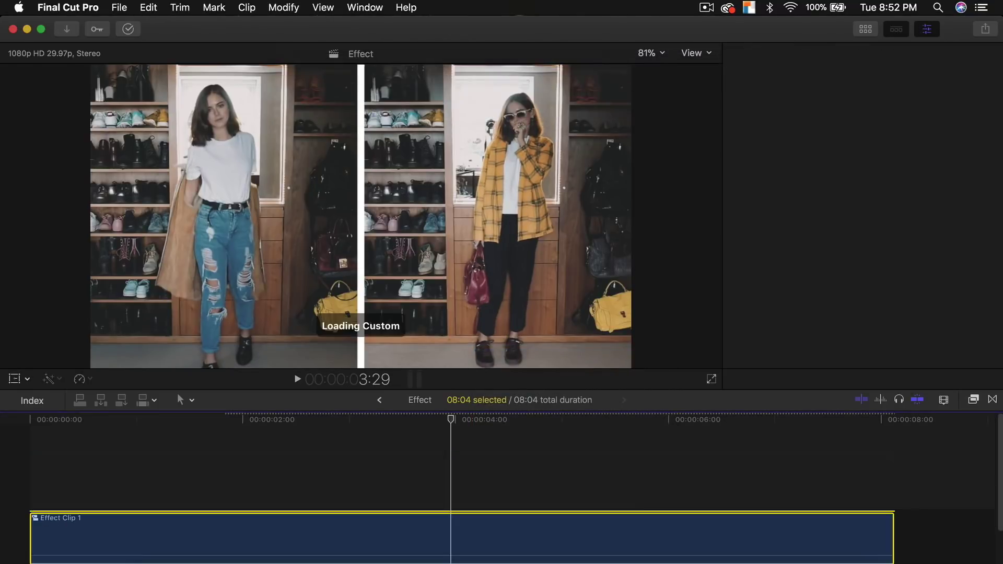
Apply the Simple Border effect to Effect Clip 1
key("super+5")
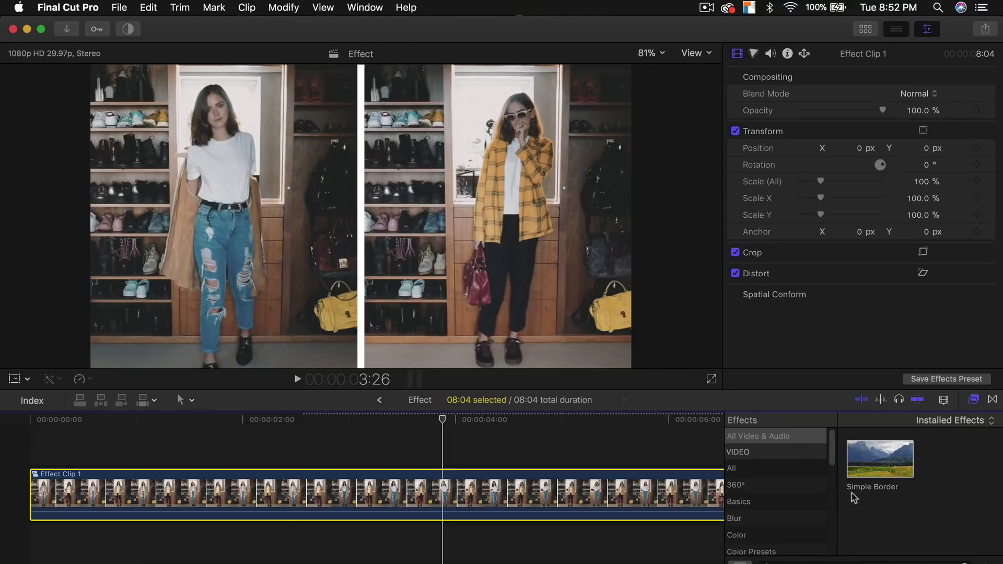
left_click_drag(872, 464, 655, 494)
key("super+5")
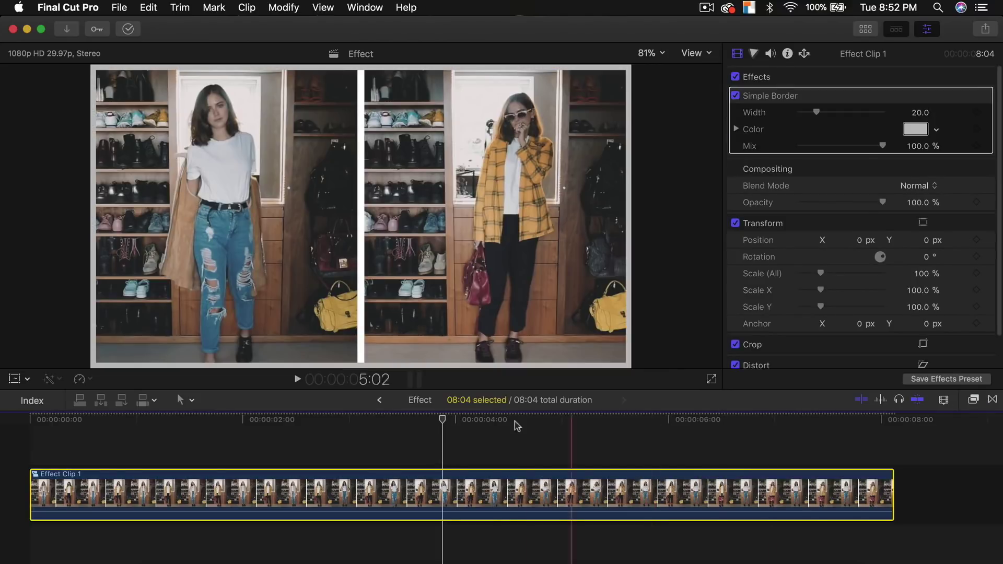
left_click_drag(443, 420, 346, 419)
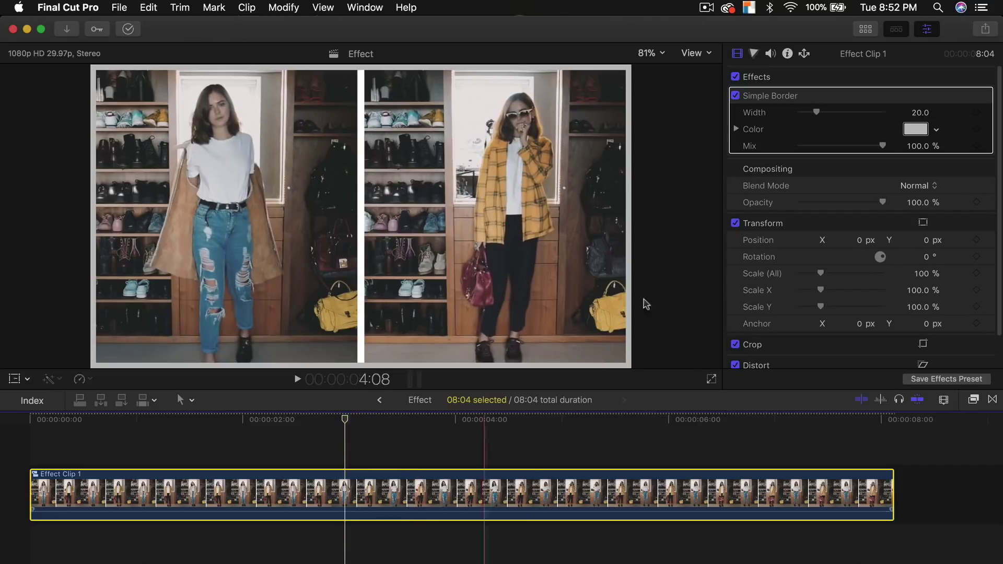
Change the Simple Border colour to purple in the Colors wheel, keeping width at 20
left_click(915, 129)
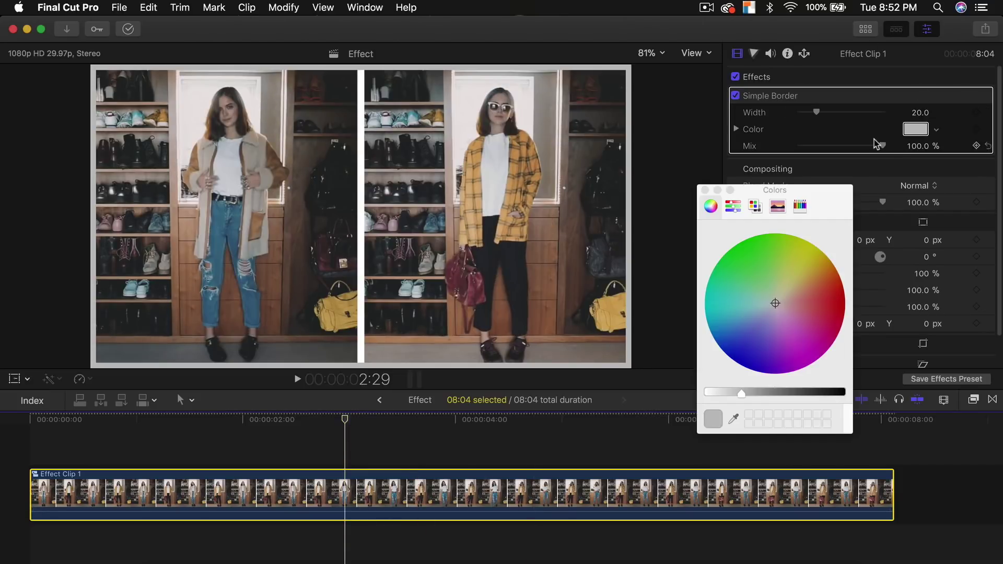
left_click_drag(822, 192, 889, 169)
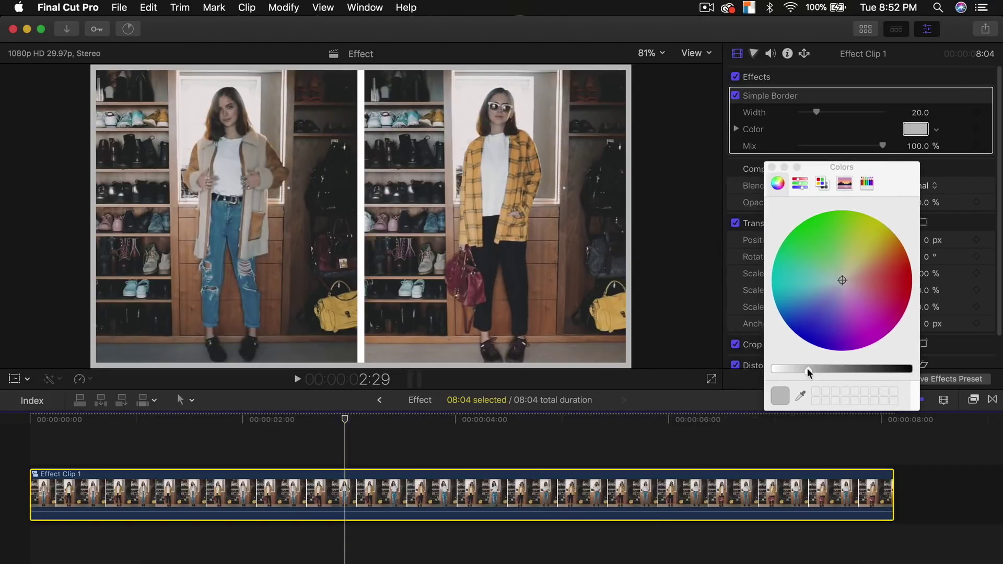
left_click_drag(805, 369, 765, 365)
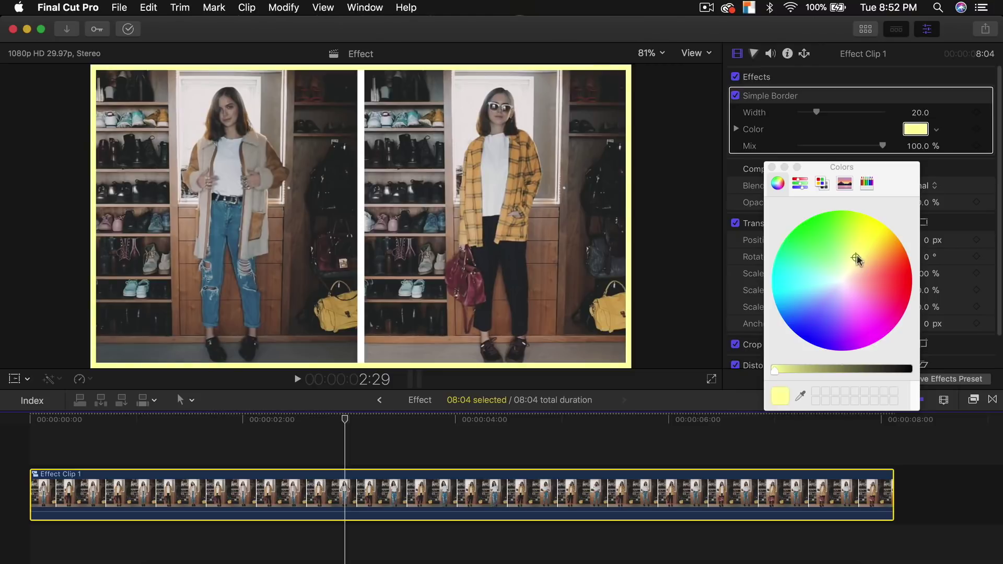
left_click_drag(857, 258, 910, 286)
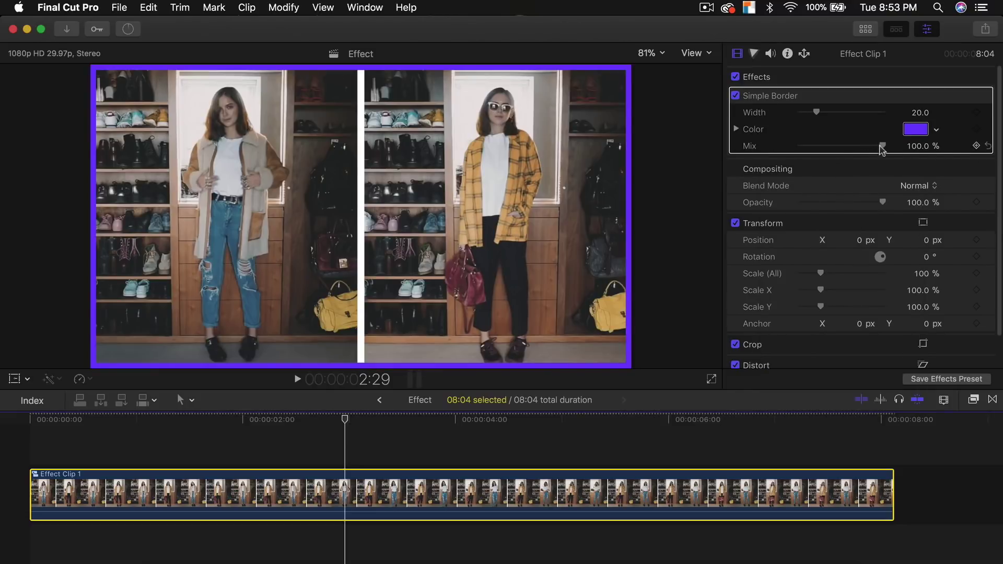
left_click_drag(882, 148, 905, 147)
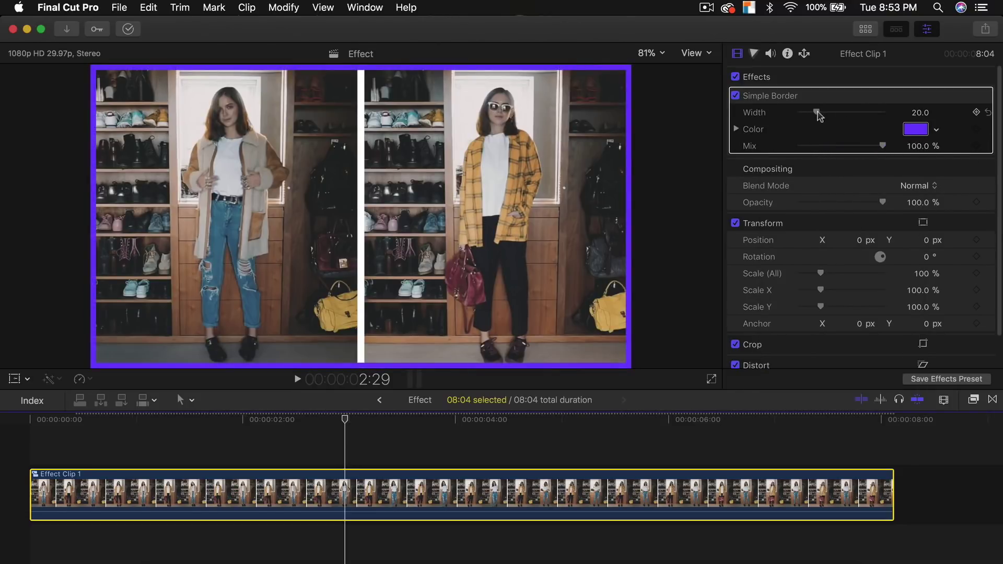
mouse_move(817, 113)
left_mouse_down()
mouse_move(869, 113)
mouse_move(801, 115)
mouse_move(822, 113)
left_mouse_up()
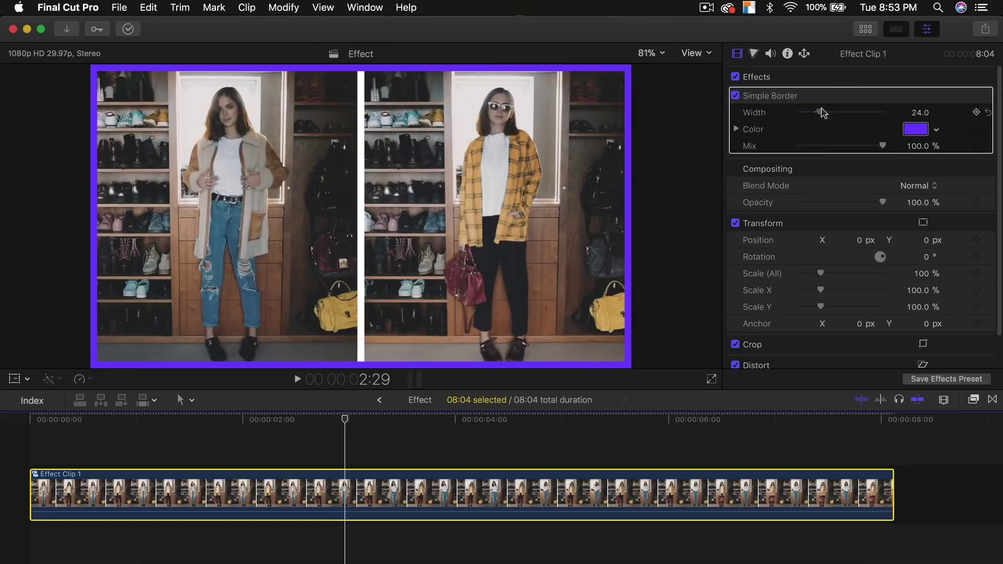
key("super+z")
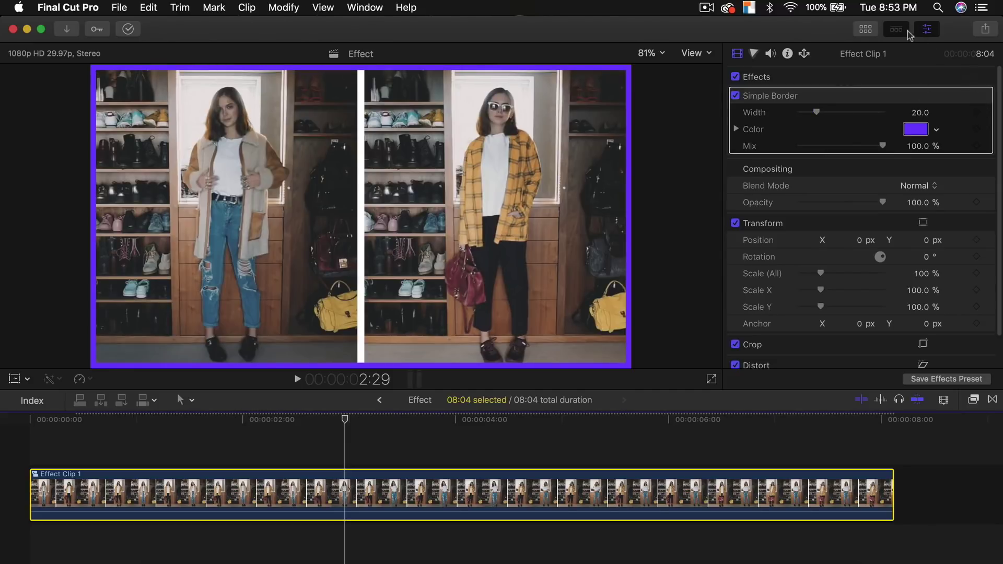
Add the ES_Deserve It - BLAEKER song beneath Effect Clip 1 as background music
left_click(927, 29)
left_click_drag(366, 419, 418, 426)
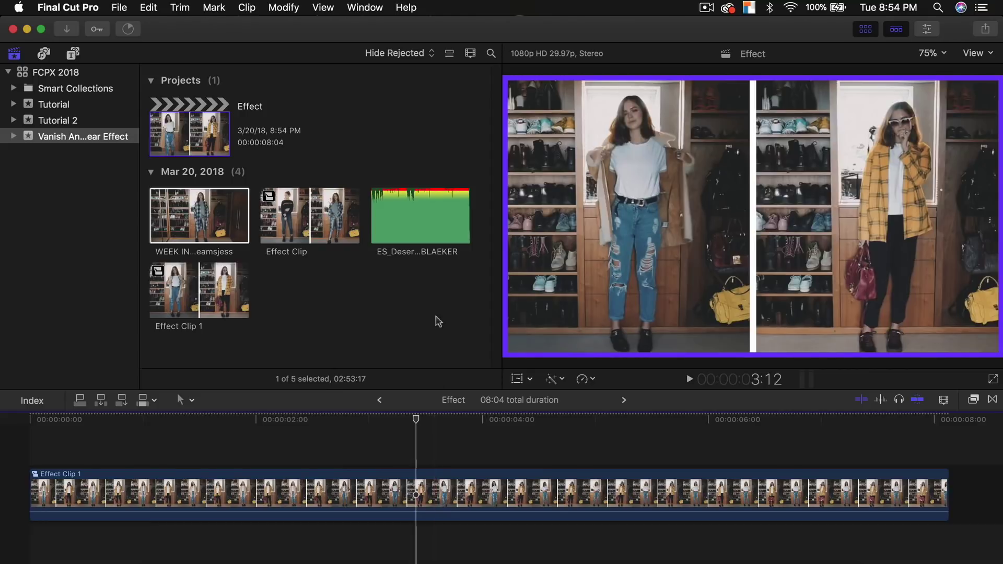
left_click(405, 211)
left_click_drag(405, 211, 15, 543)
Play the video with the music from the start
key("ctrl+super+1")
key("Home")
key("space")
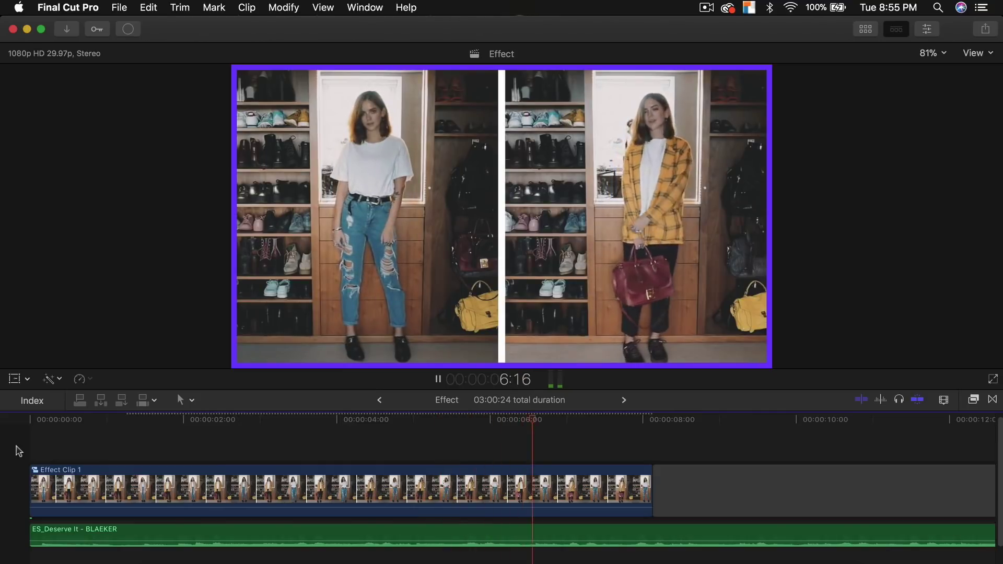
key("space")
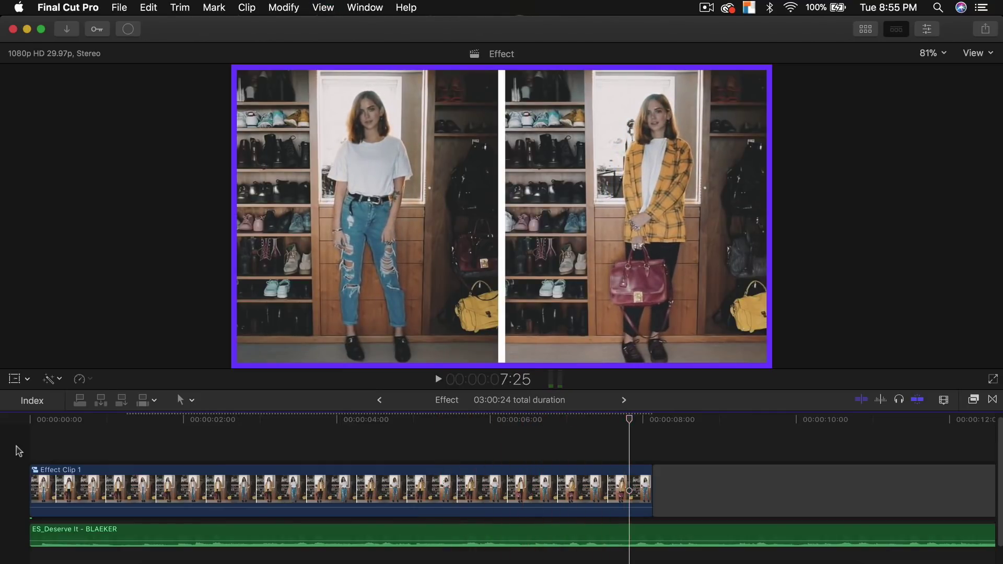